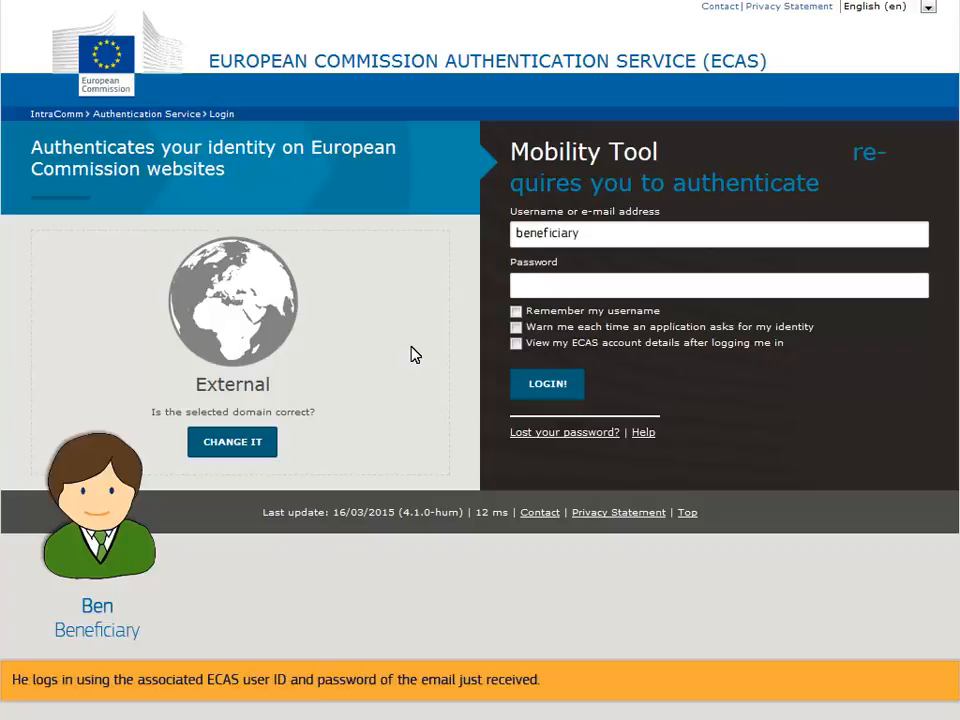
- Enter the account password and log in
type("••••••••••")
left_click(544, 386)
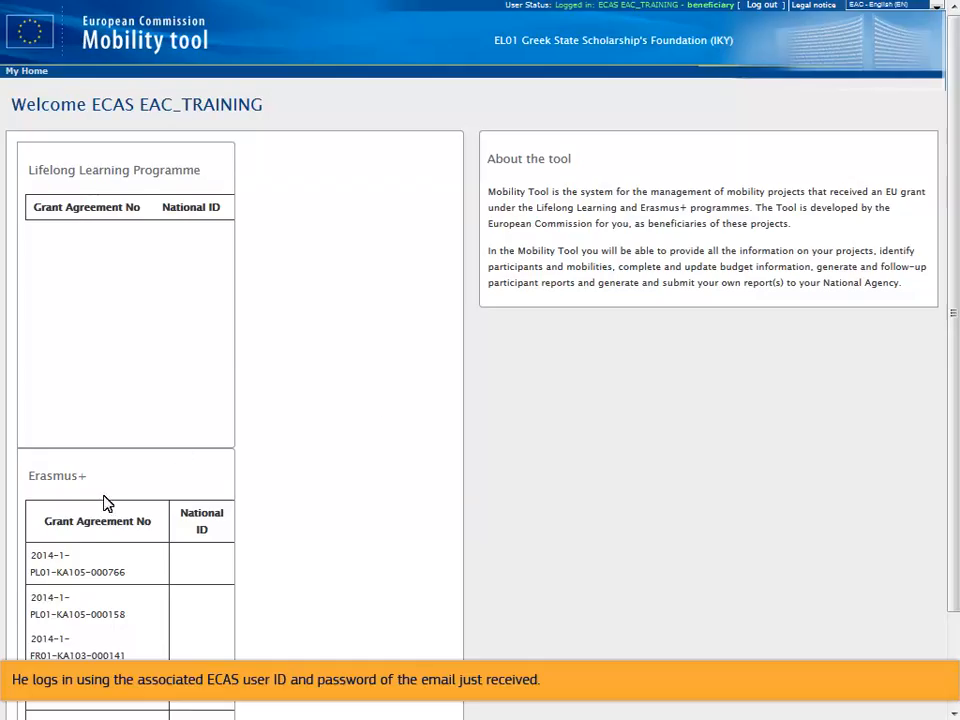
- Open the Erasmus+ project 2014-1-FR01-KA103-000141, go to its mobilities and start creating a new mobility
left_click(47, 645)
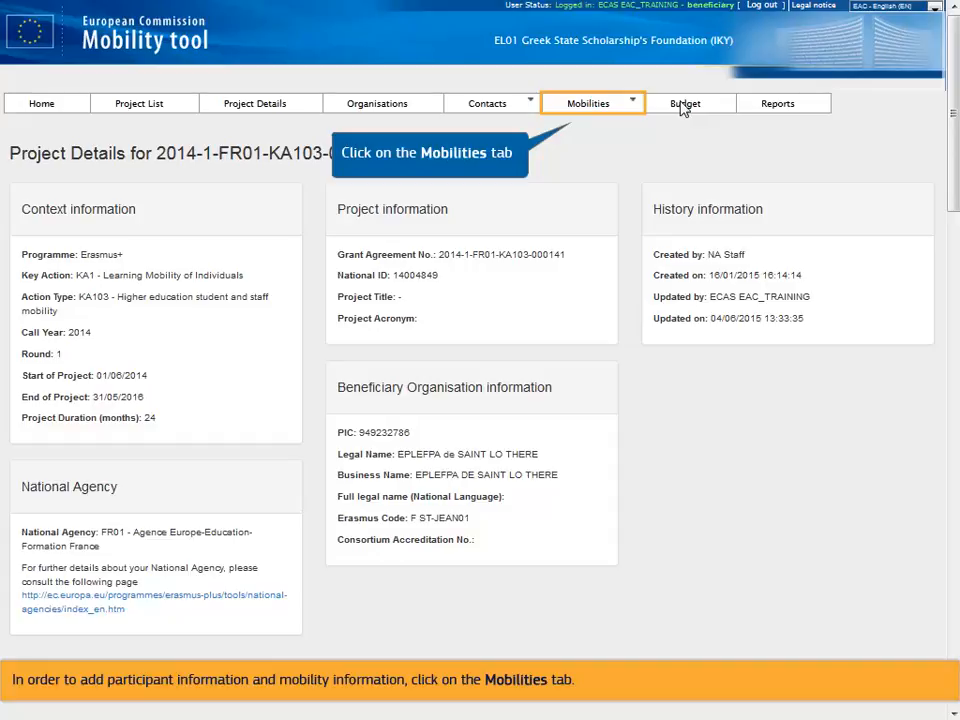
left_click(589, 106)
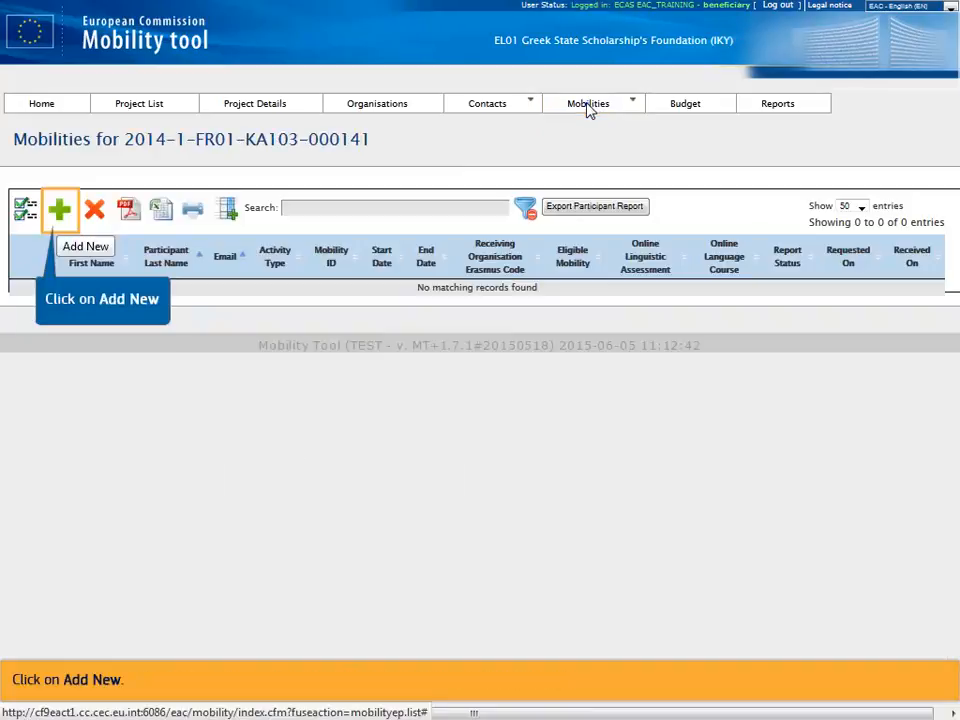
left_click(60, 209)
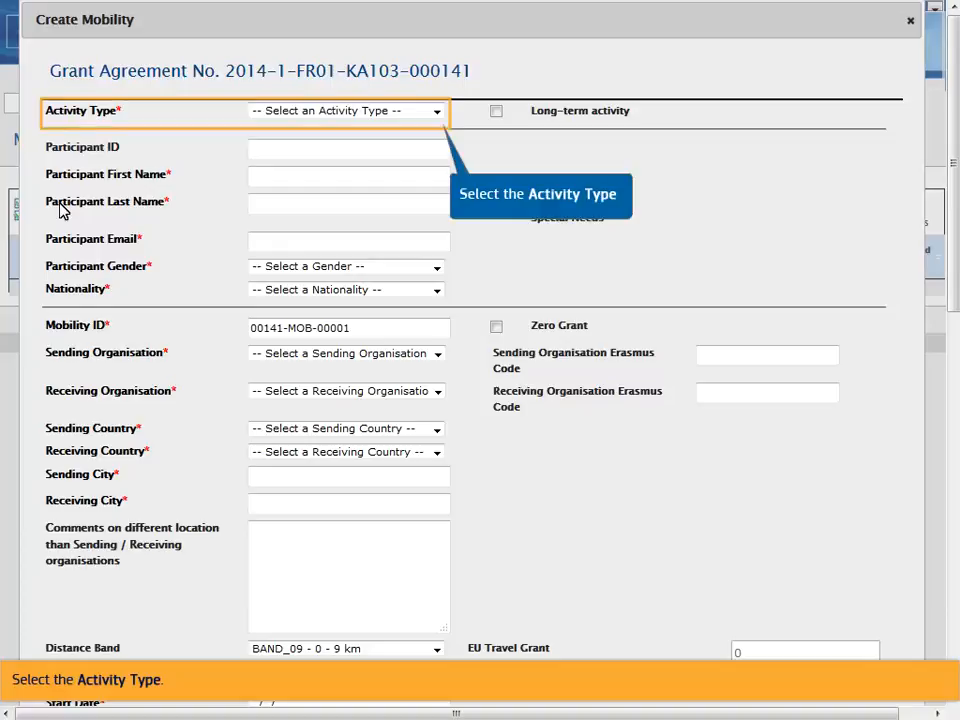
- Set the activity type to HE-SMS-P student mobility and the participant gender to F - Female
left_click(438, 114)
left_click(408, 152)
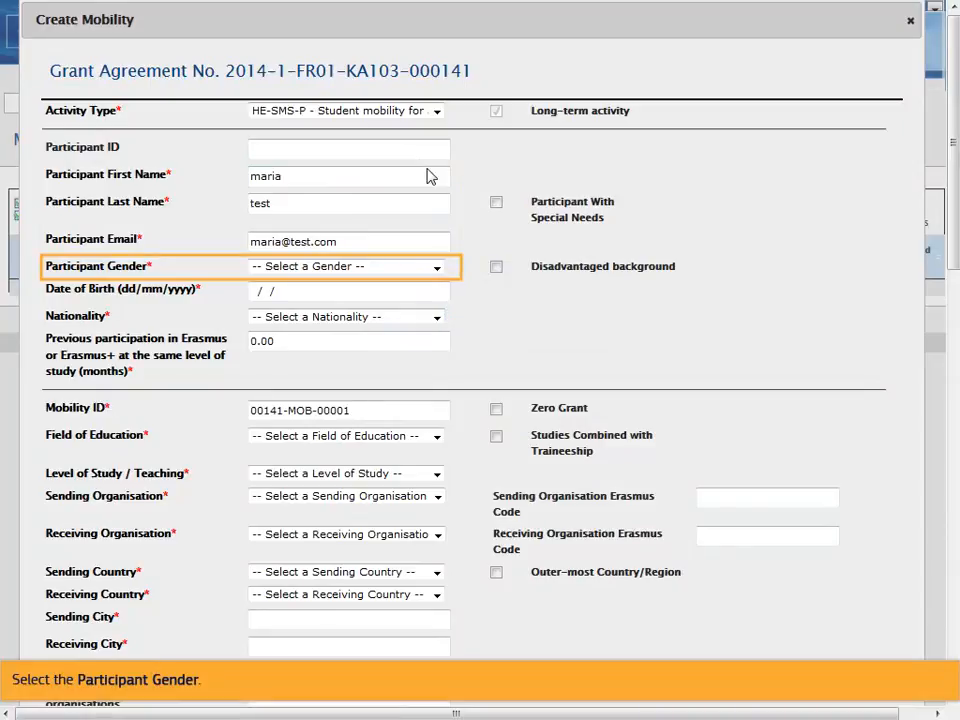
left_click(440, 270)
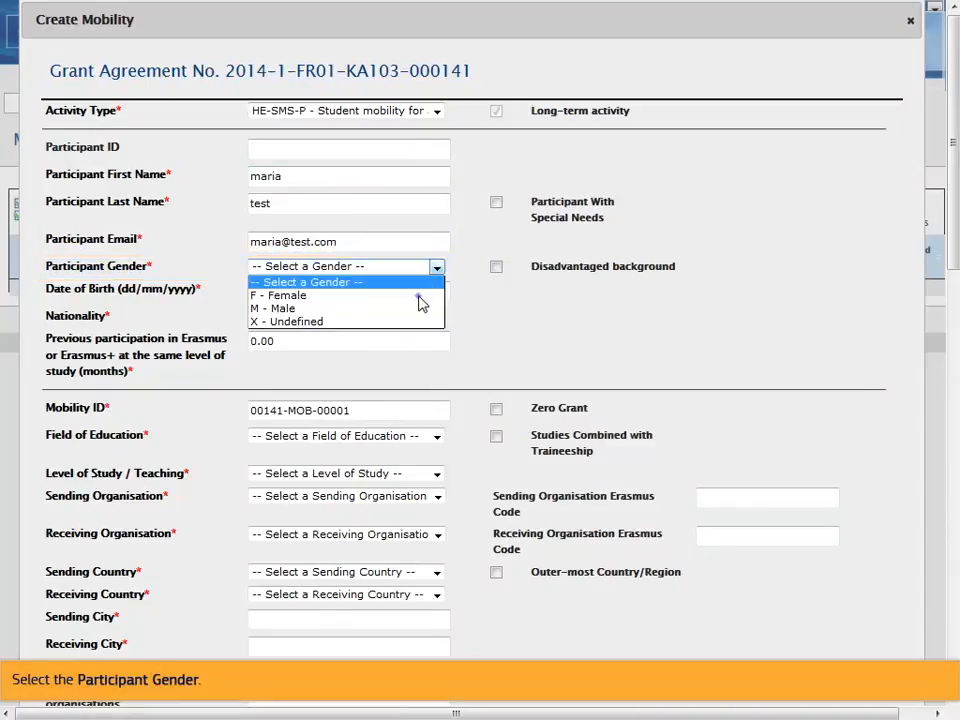
left_click(420, 294)
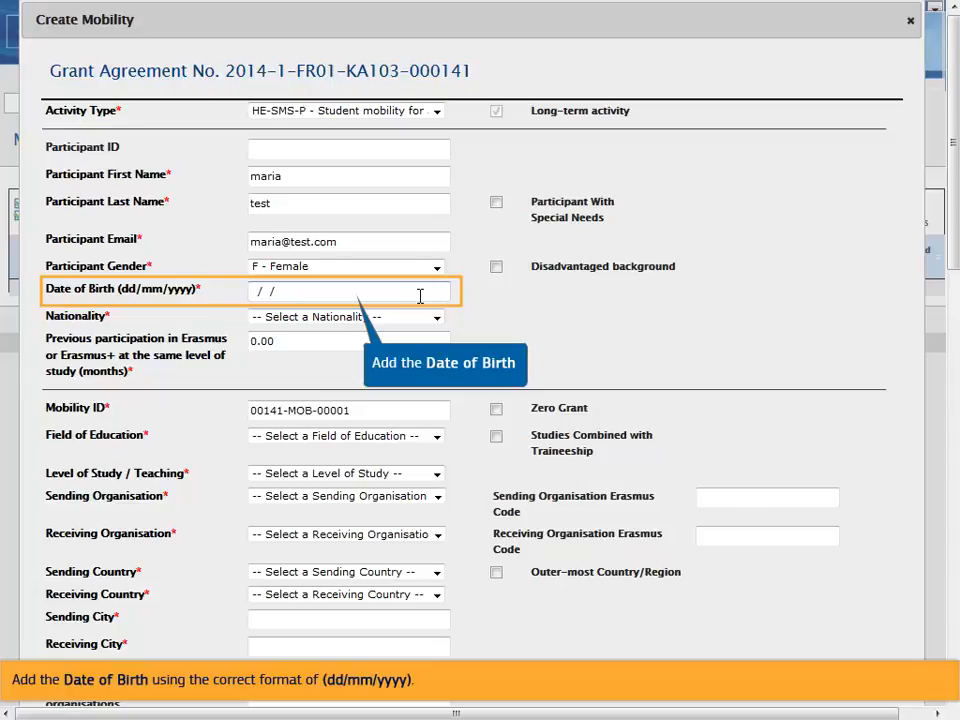
- Enter the participant's date of birth and set the nationality to FR - France
left_click(420, 296)
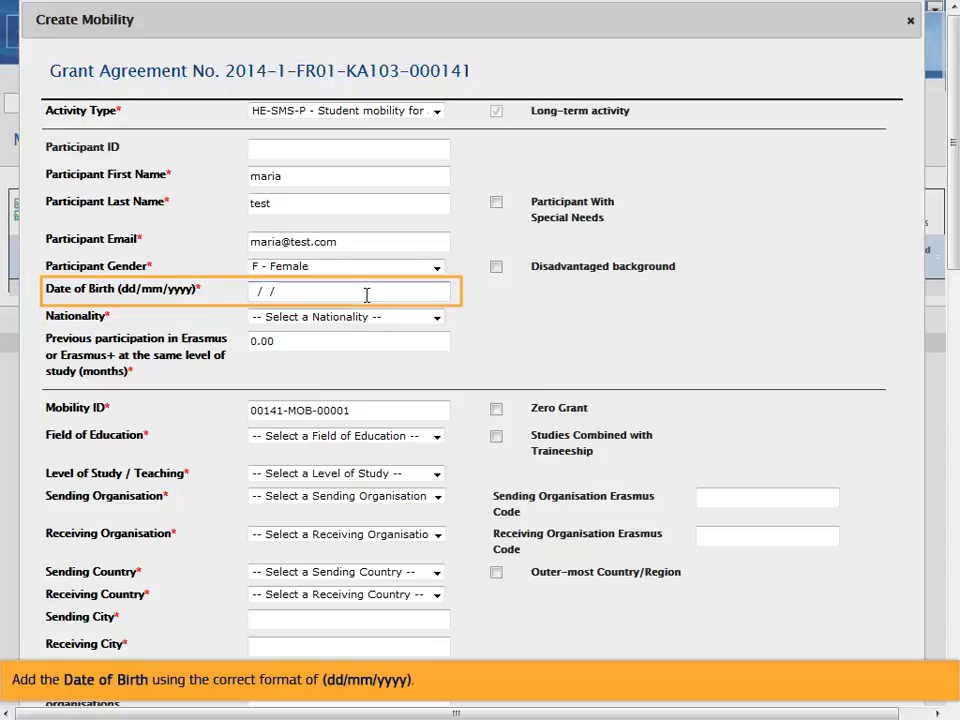
type("22091980")
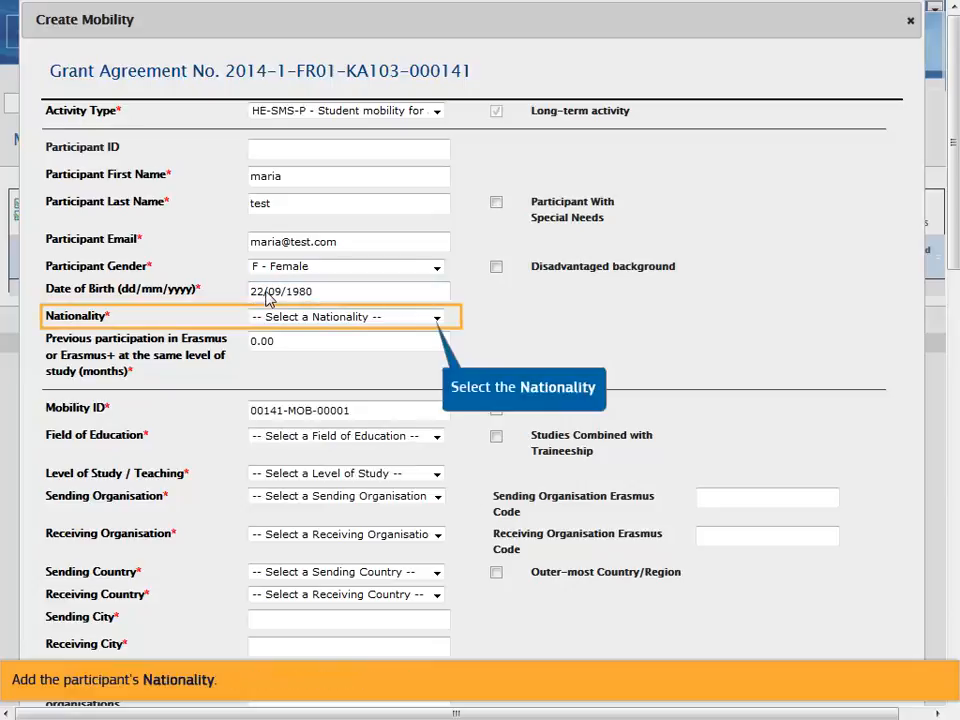
left_click(437, 319)
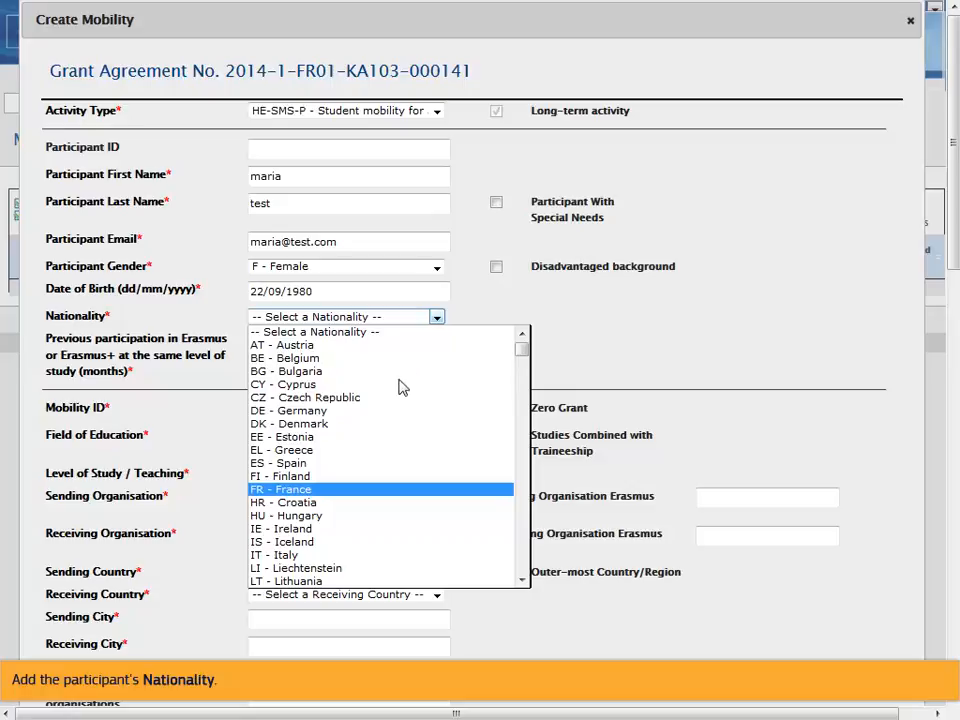
left_click(394, 489)
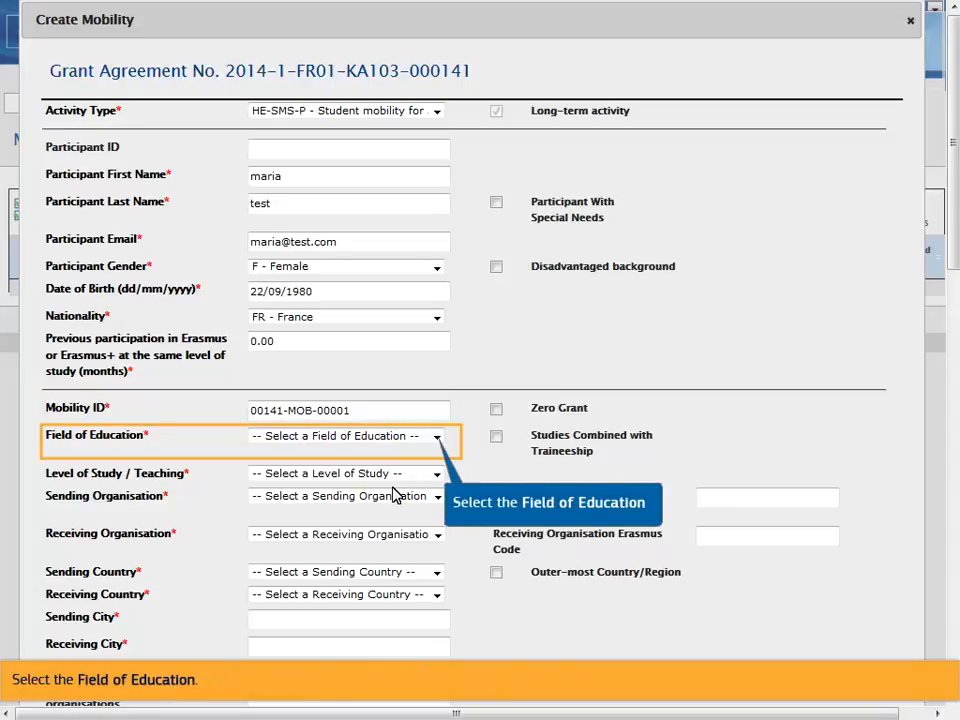
- Set the field of education to 0213 - Fine arts and the level of study to ISCED-7 second cycle
left_click(438, 442)
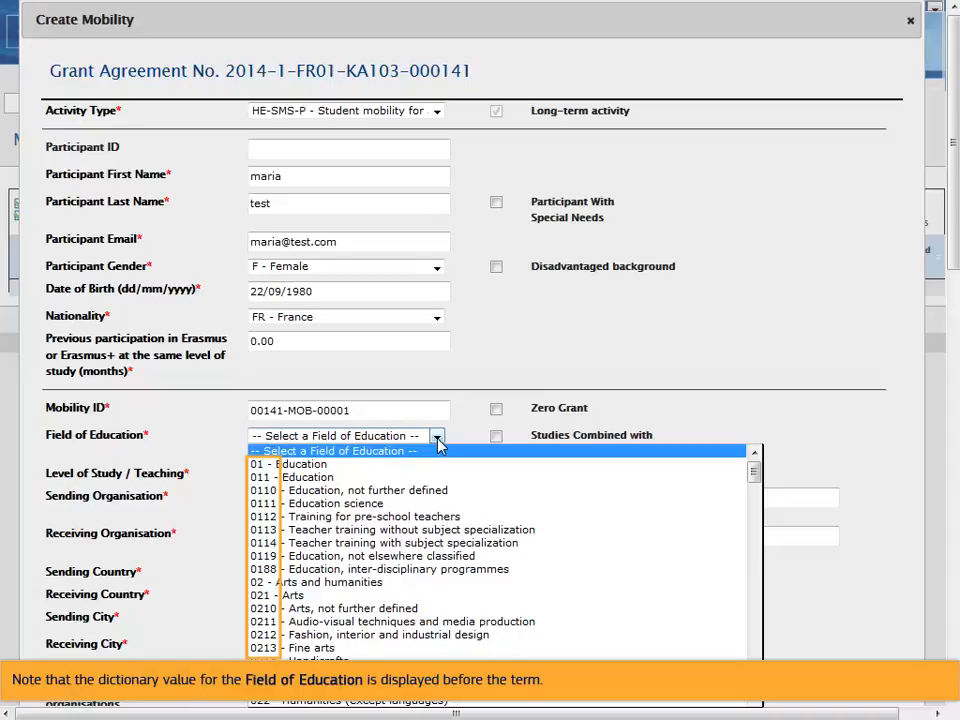
left_click(326, 647)
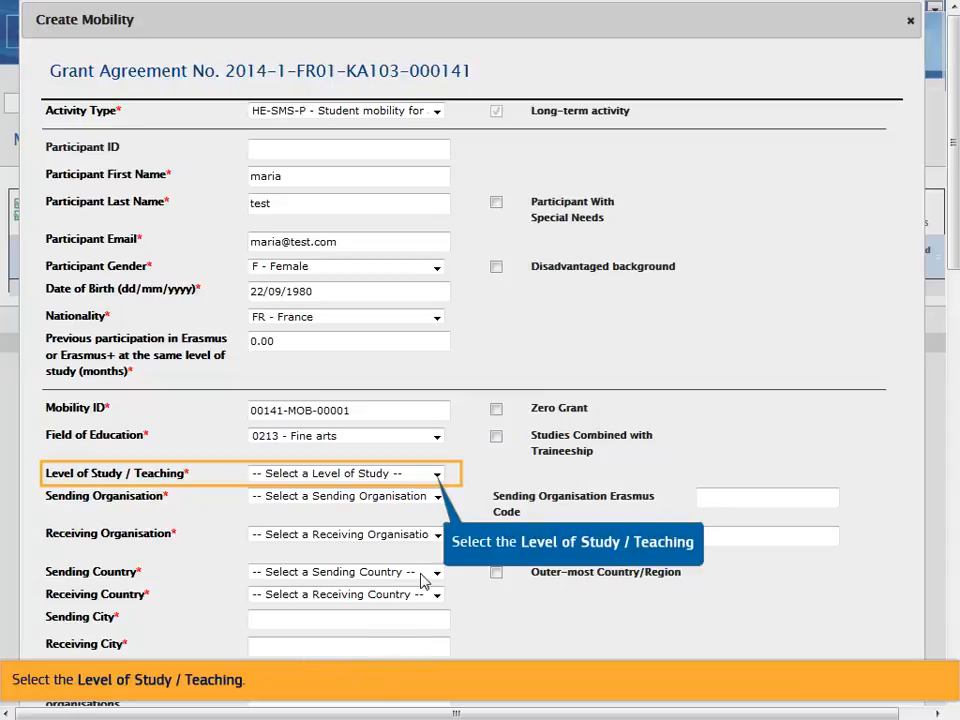
left_click(437, 476)
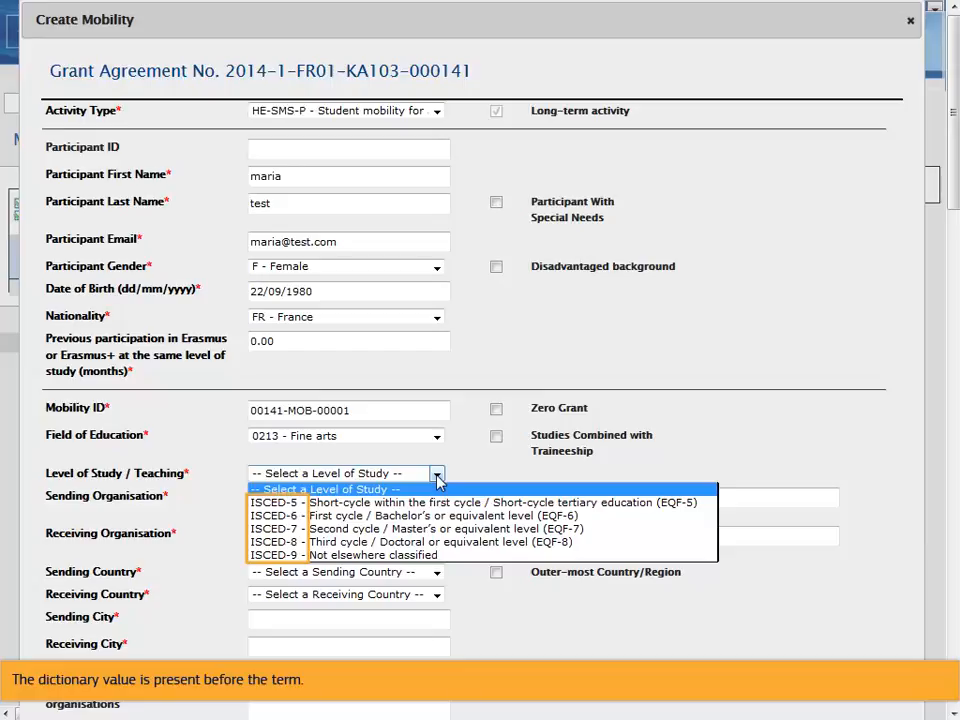
left_click(428, 528)
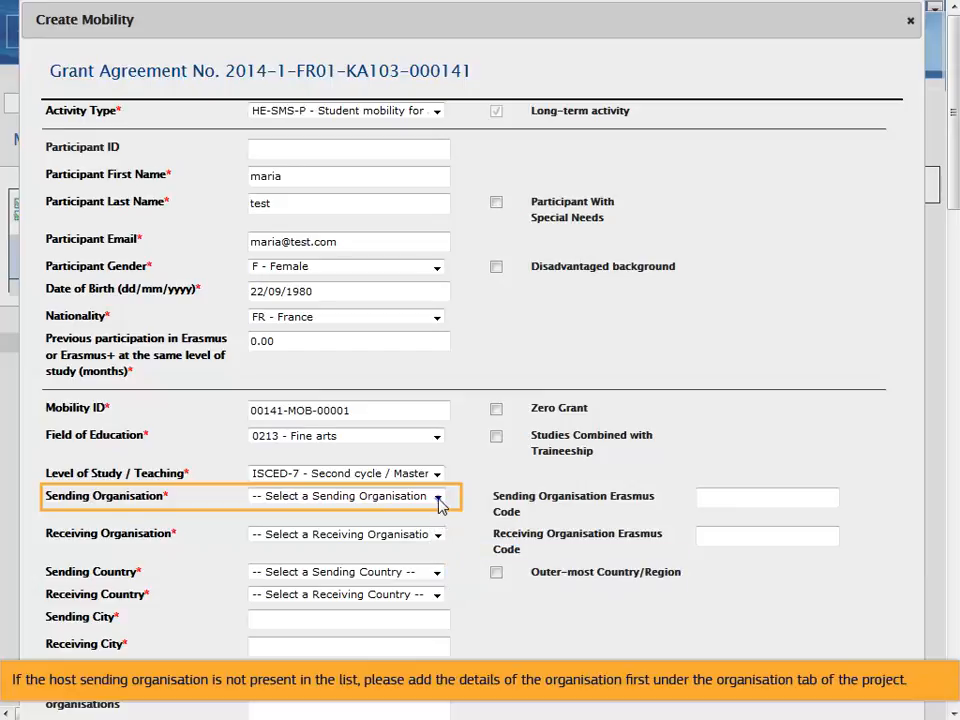
- Choose F ST-JEAN01 - EPLEFPA de SAINT LO THERE as sending organisation and IRLGALWAY01 - National University of Ireland, Galway as receiving organisation
left_click(437, 501)
left_click(432, 525)
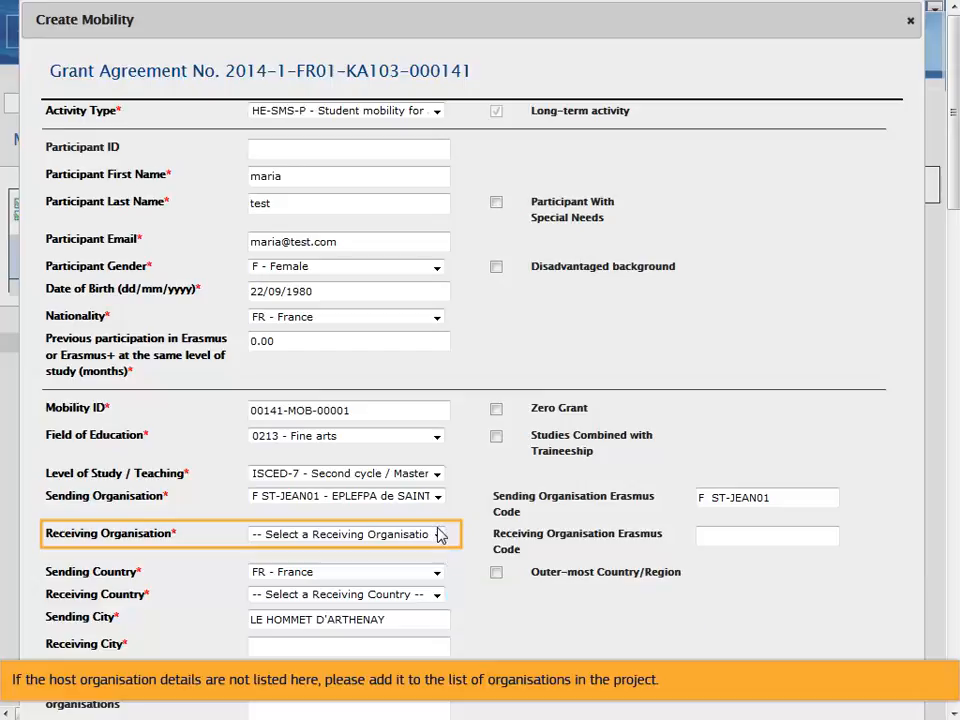
left_click(438, 537)
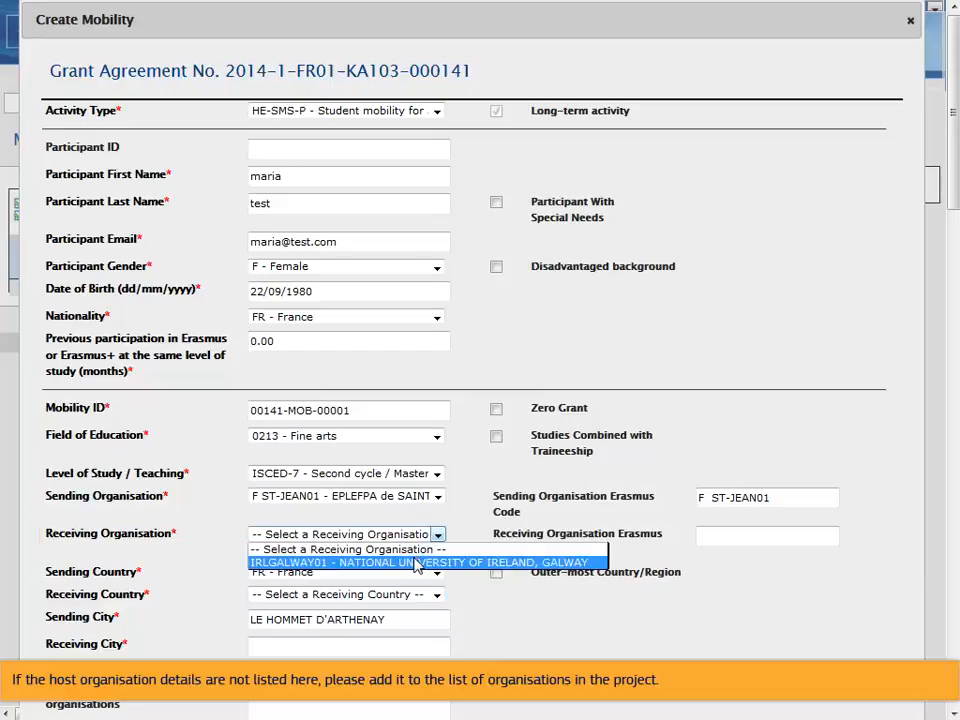
left_click(420, 562)
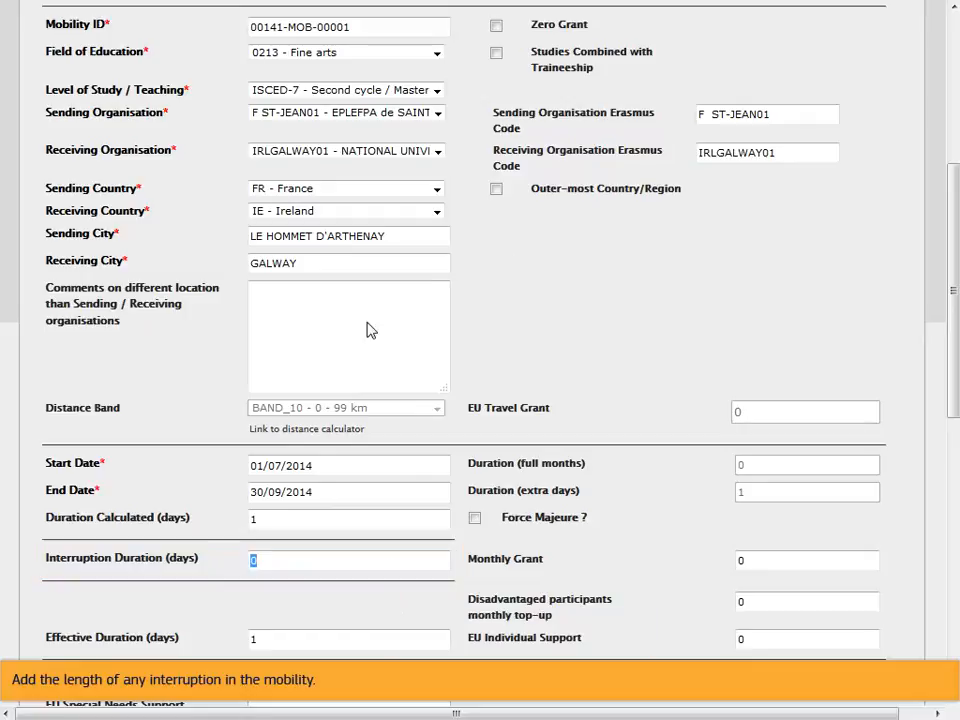
- Set the interruption duration to 2 days and the monthly grant to 250
type("2")
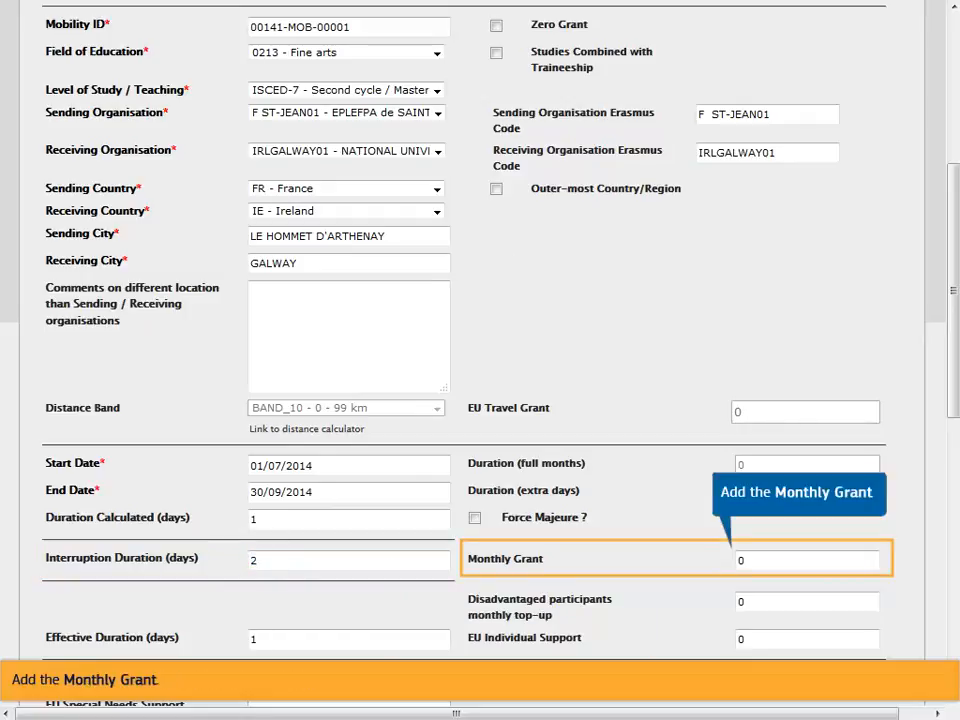
left_click(751, 561)
type("250")
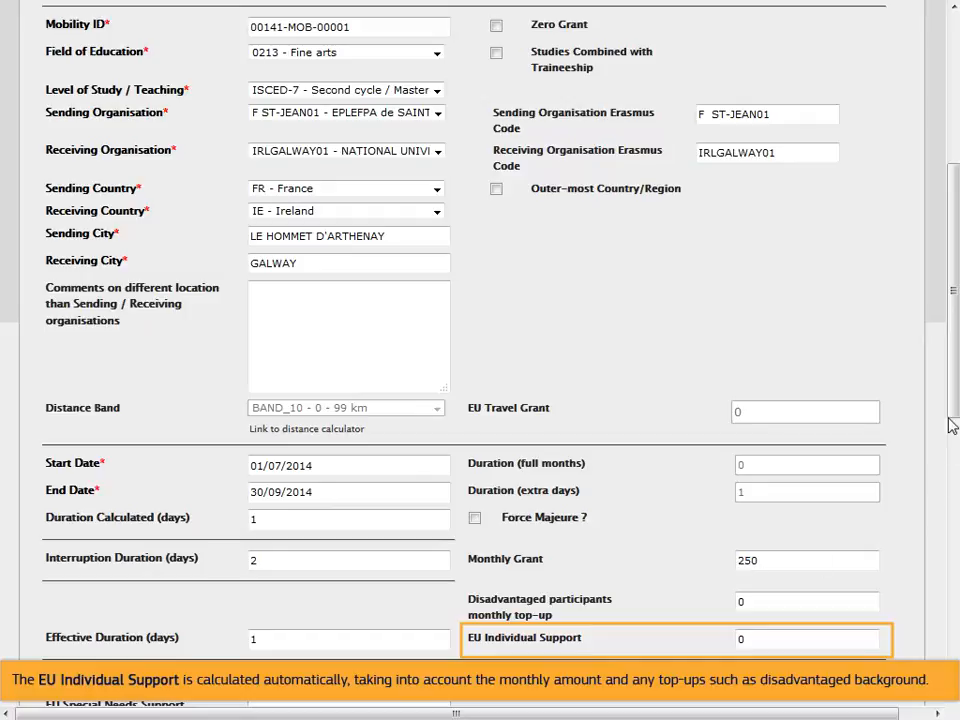
- Set the main instruction/work language to EN - English and calculate the EU mobility total grant
left_click_drag(949, 413, 949, 580)
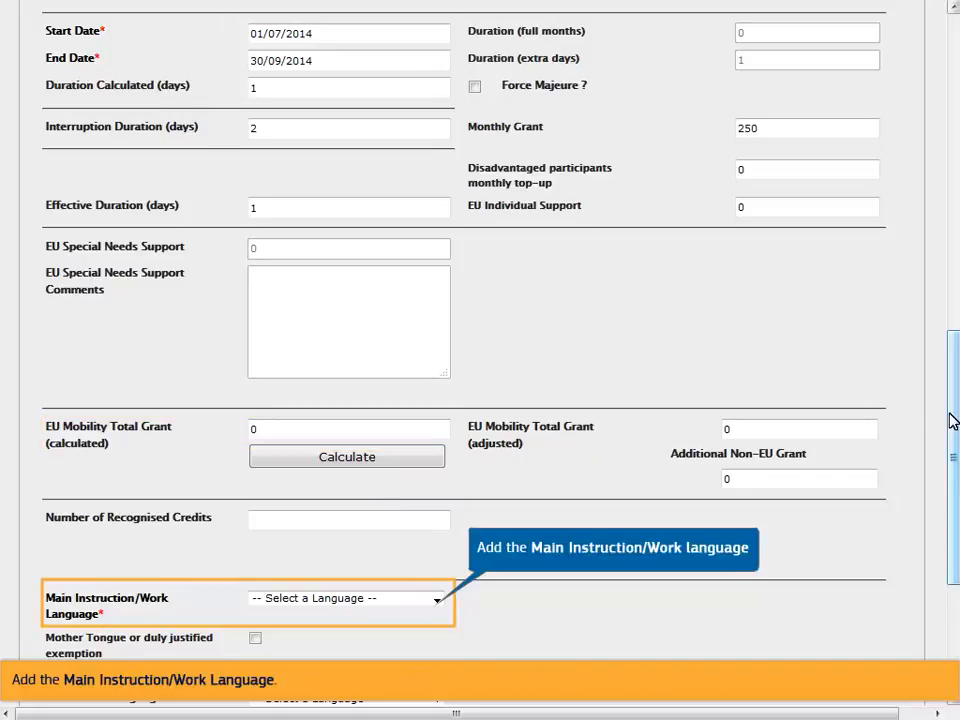
left_click(437, 605)
left_click(403, 639)
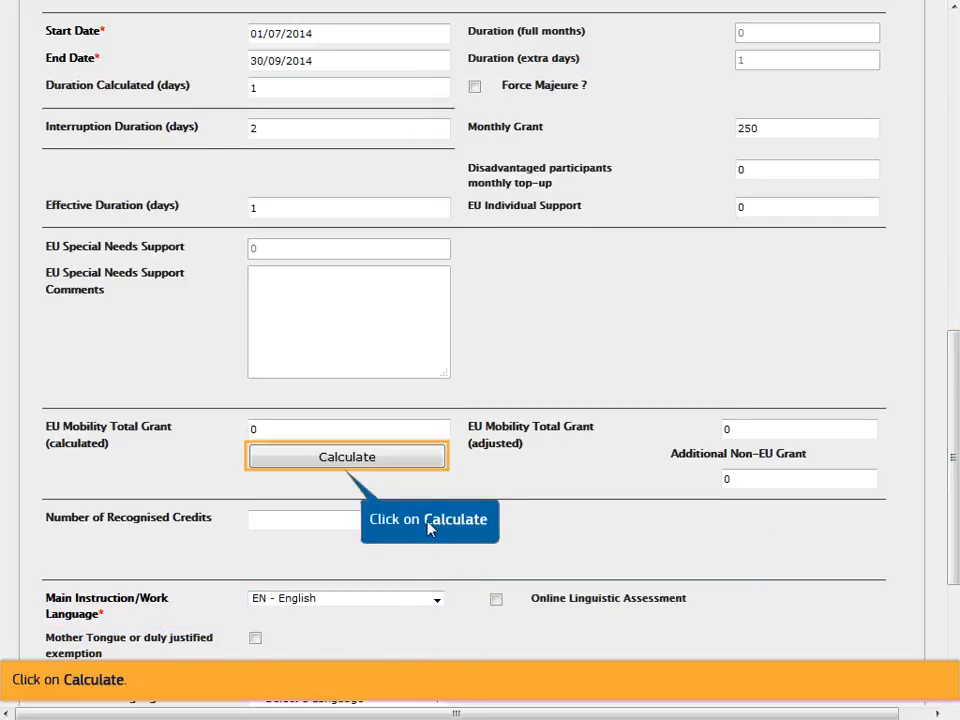
left_click(427, 459)
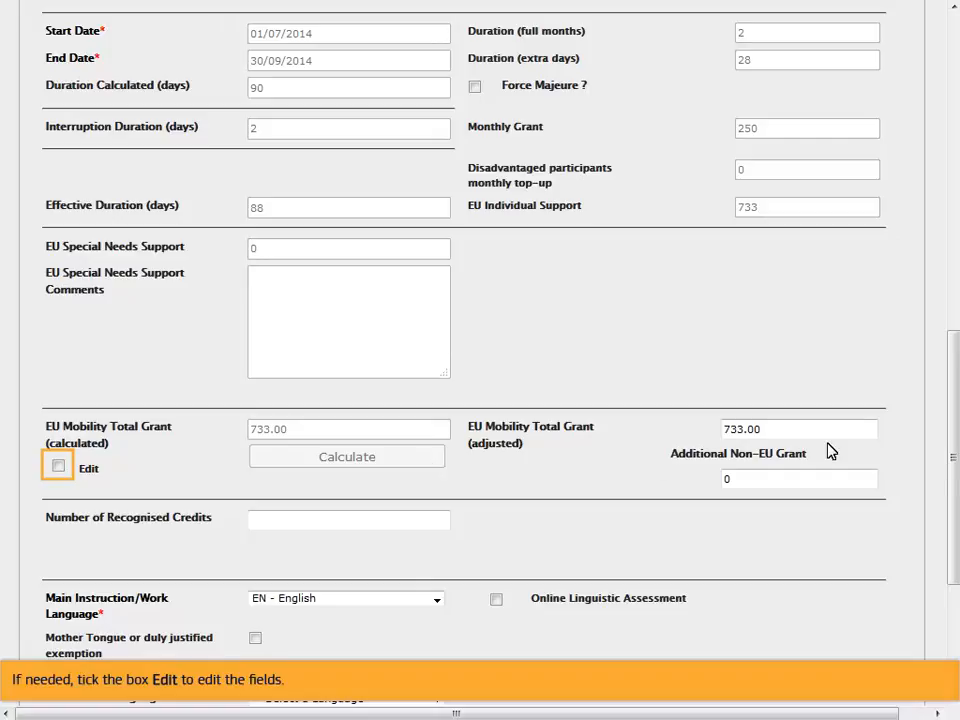
- Save the new mobility
left_click_drag(949, 396, 949, 501)
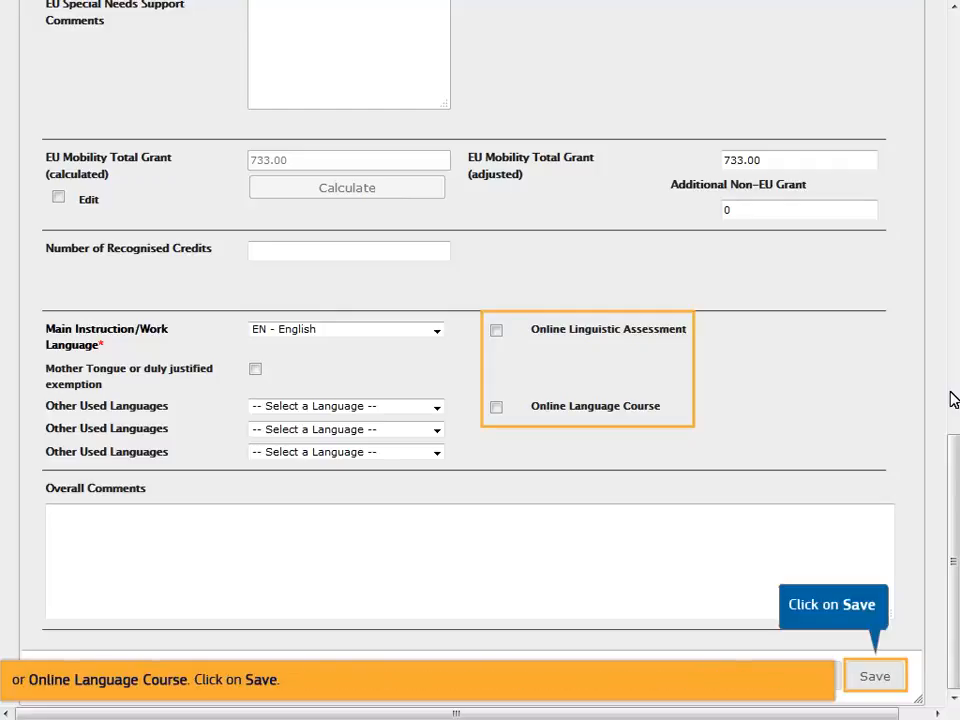
left_click(870, 677)
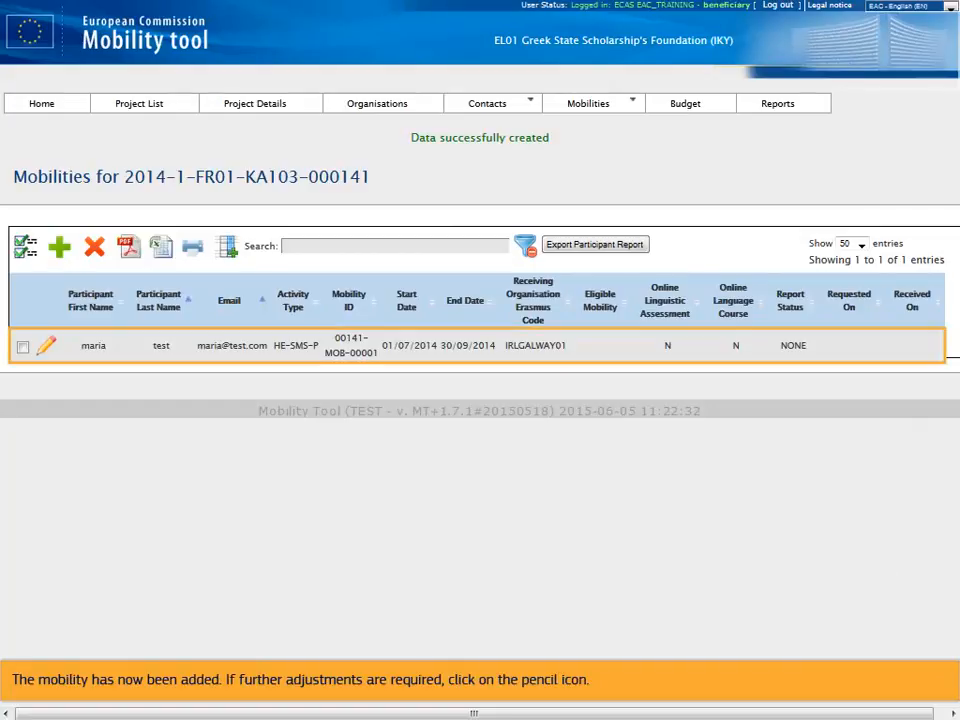